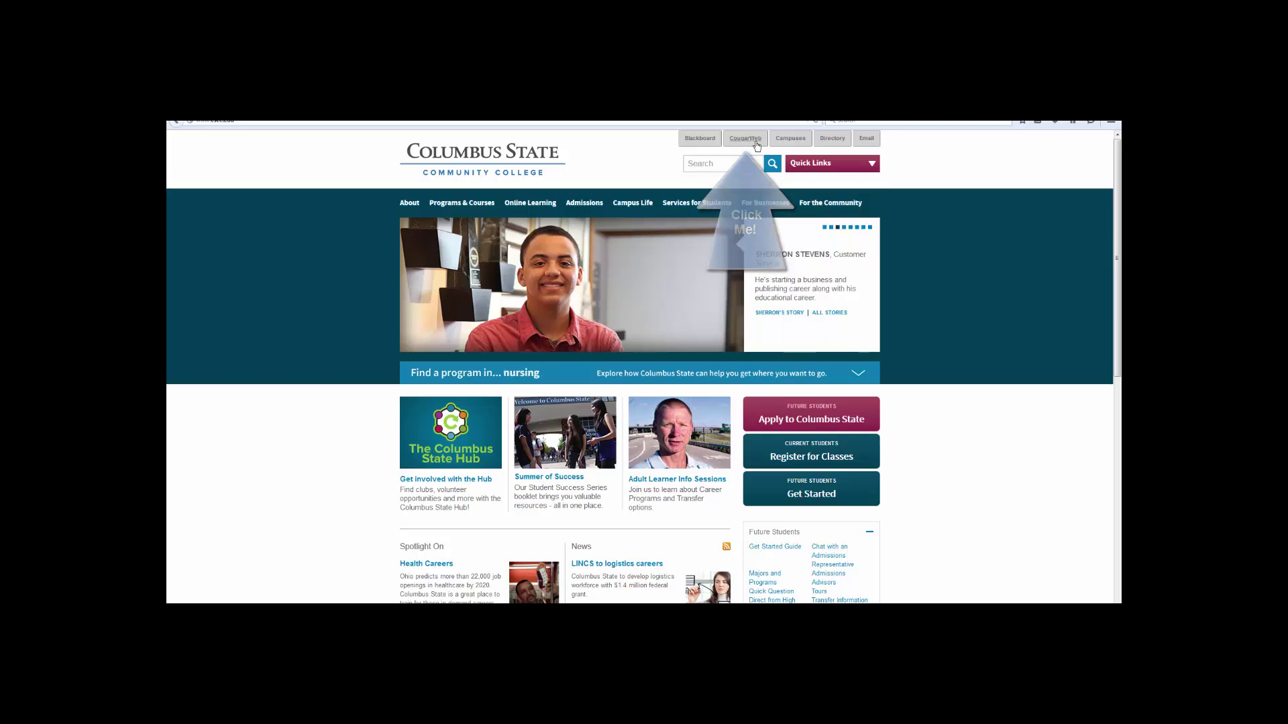
- Go from the CougarWeb portal to the CougarWeb for Students log-in page
left_click(756, 141)
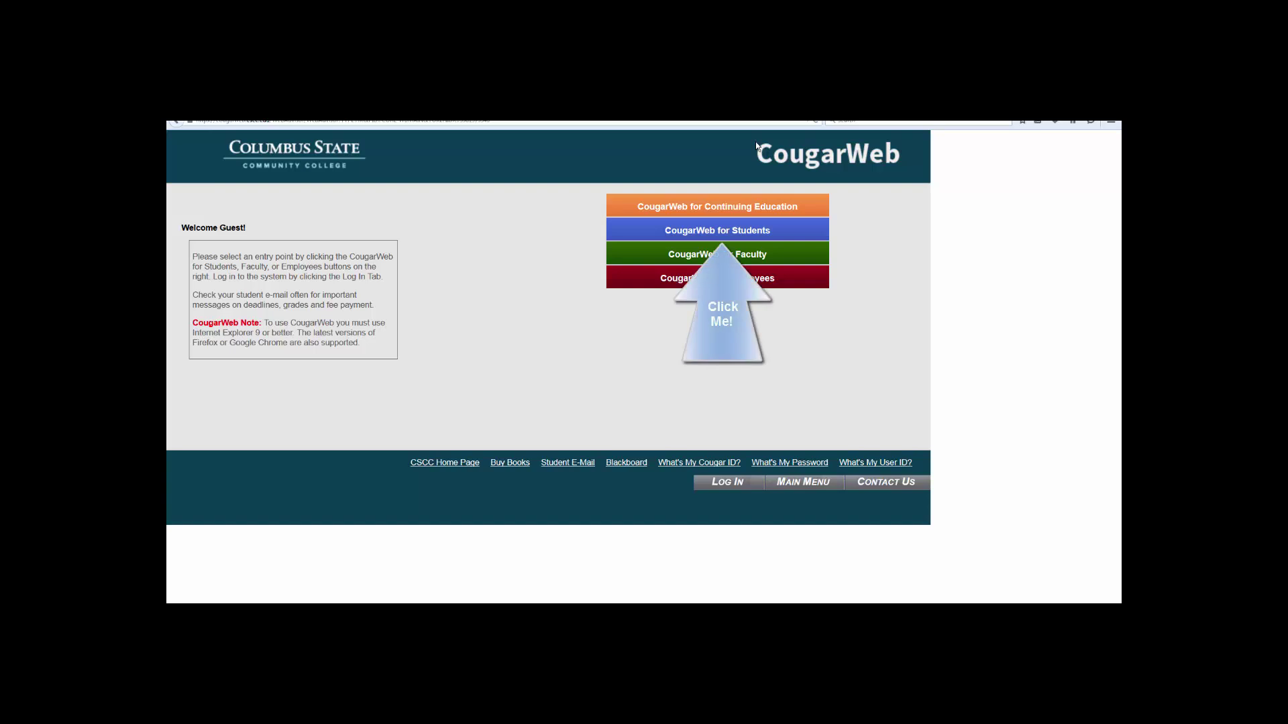
left_click(822, 235)
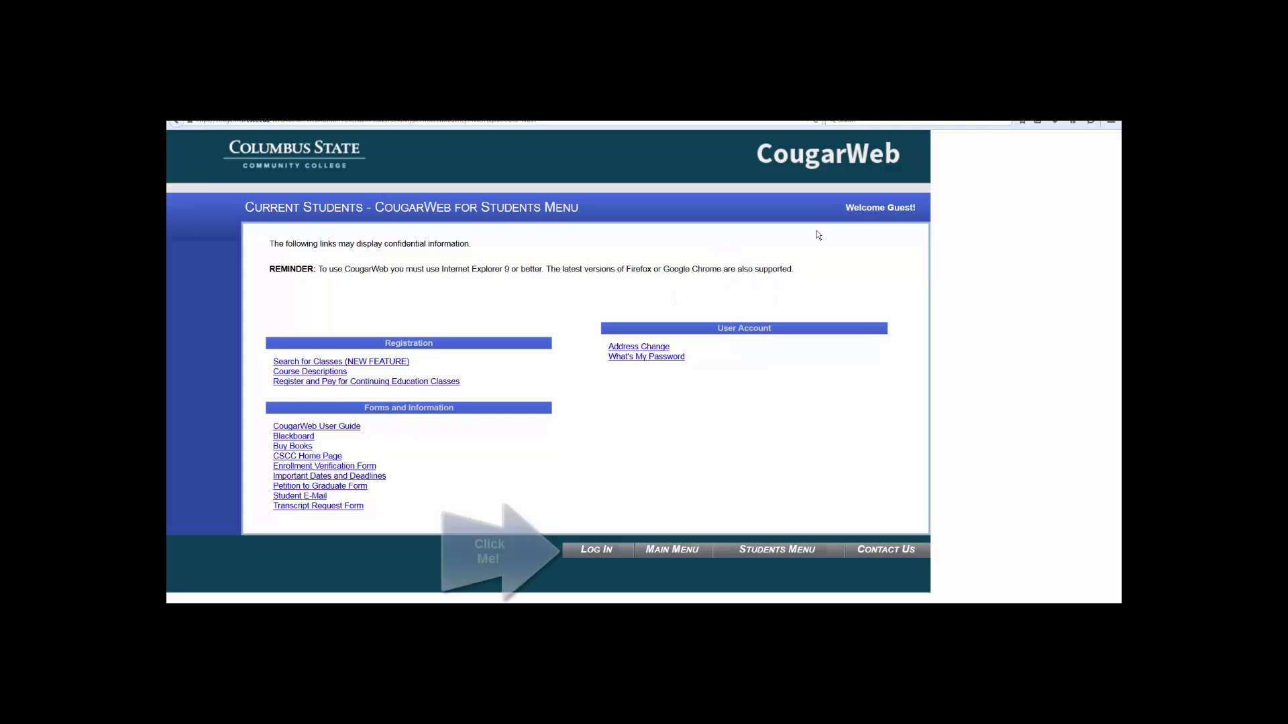
left_click(585, 551)
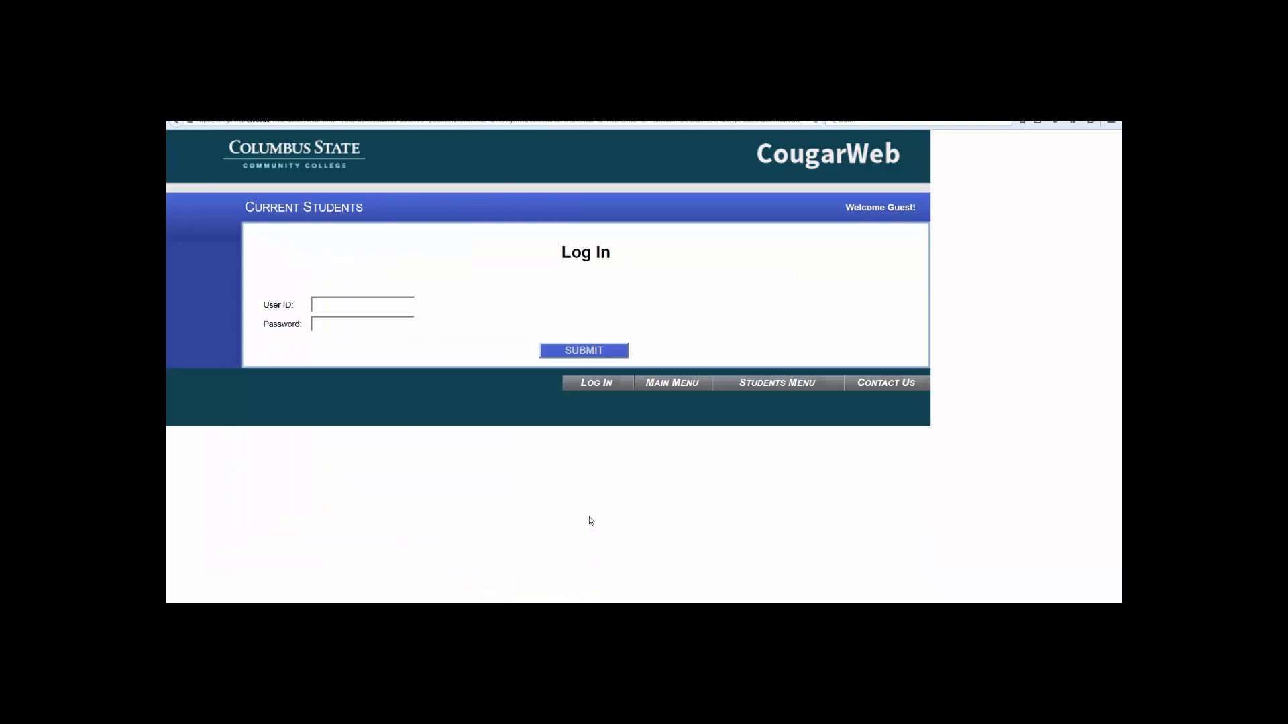
- Fill in the student's user ID and account password on the log-in form
type("tstu")
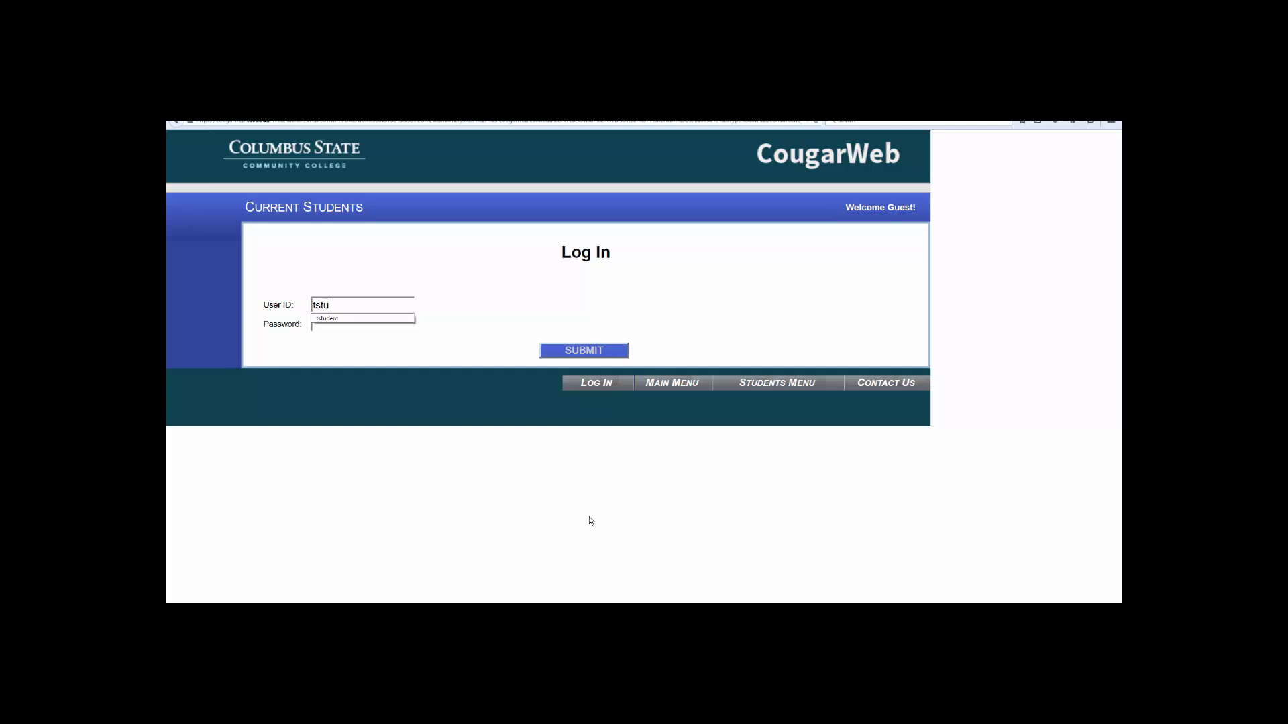
key("Down")
key("Return")
key("Tab")
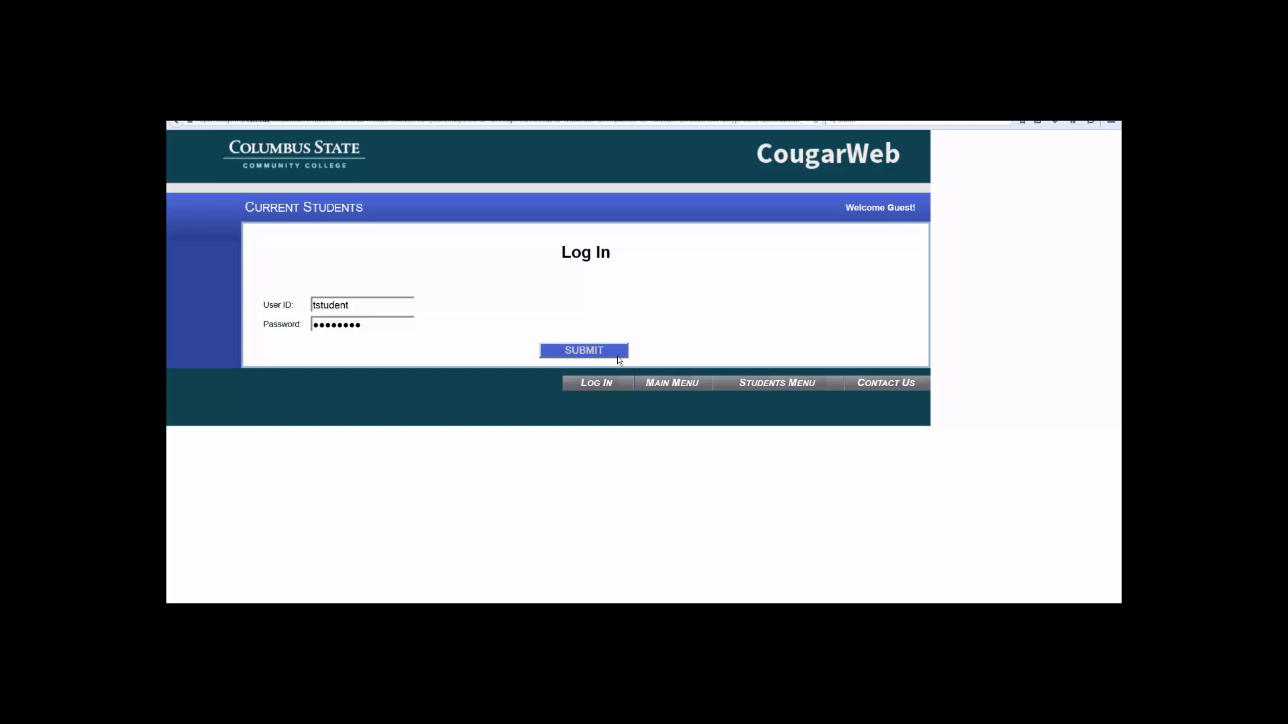
- Log in, then go via Search and Register for Course Sections to the 2014-2015 Course Schedules
left_click(615, 357)
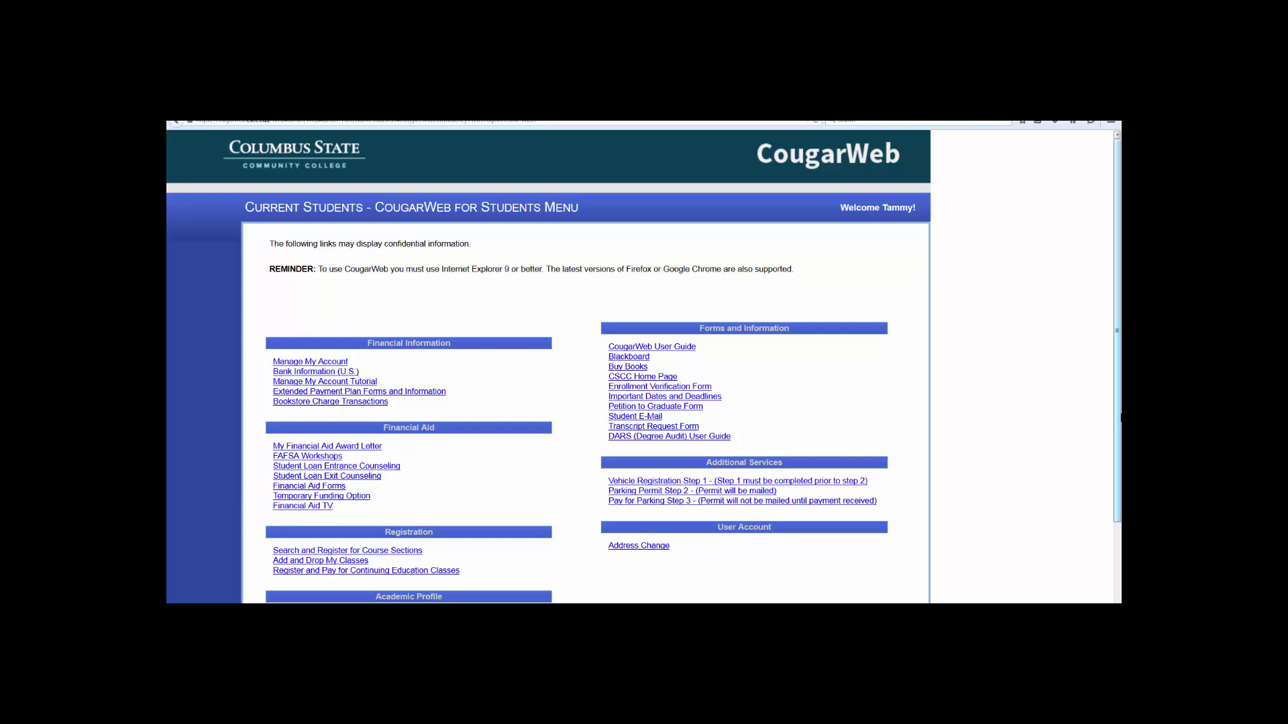
scroll(1109, 429, "down", 3)
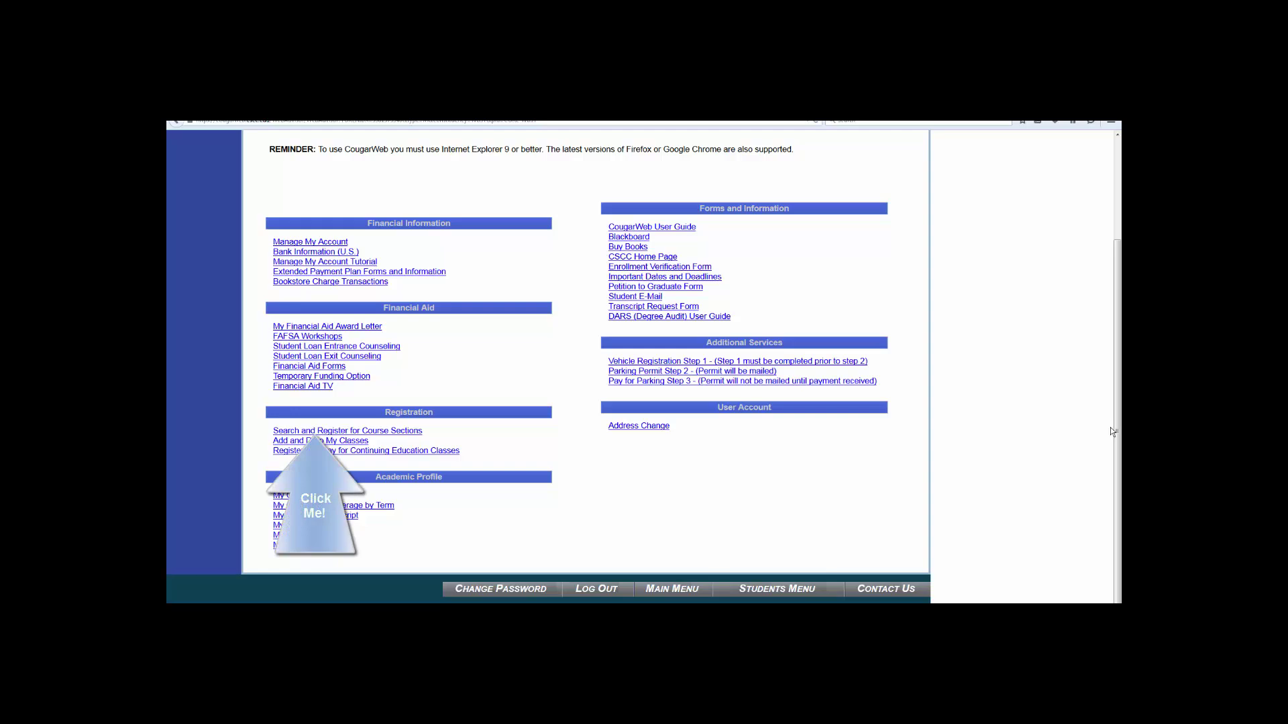
left_click(401, 432)
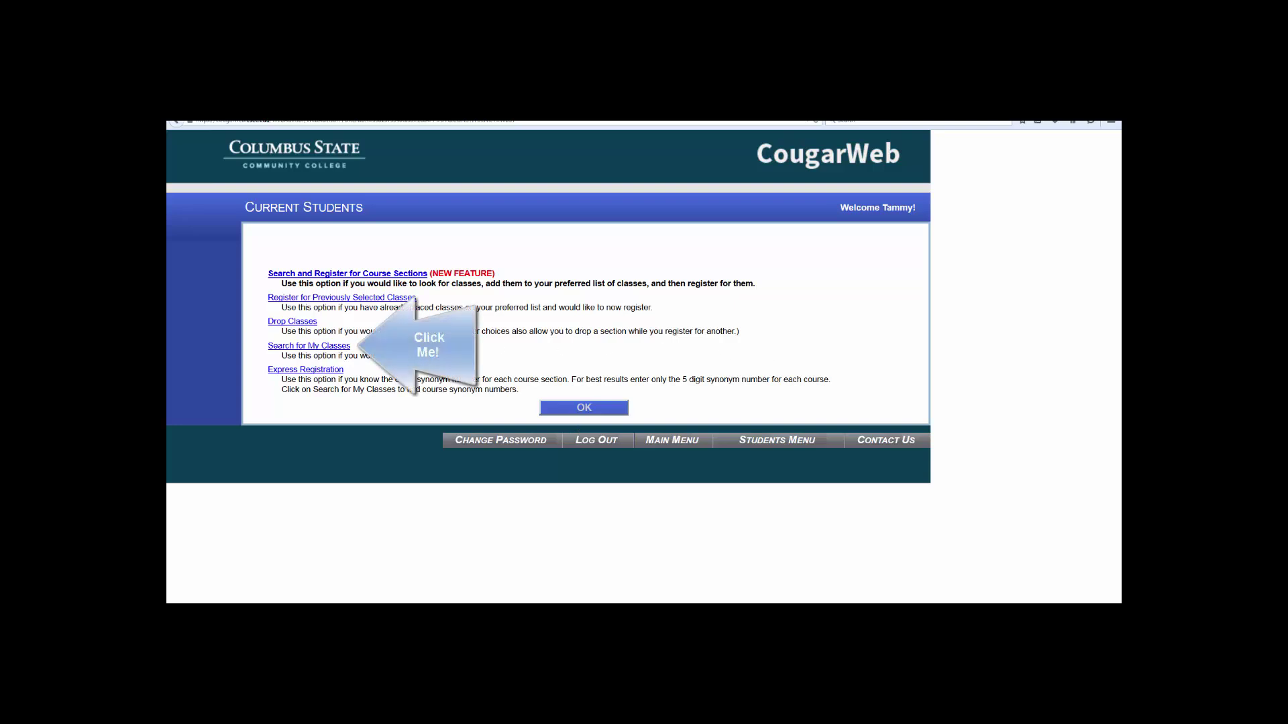
left_click(341, 347)
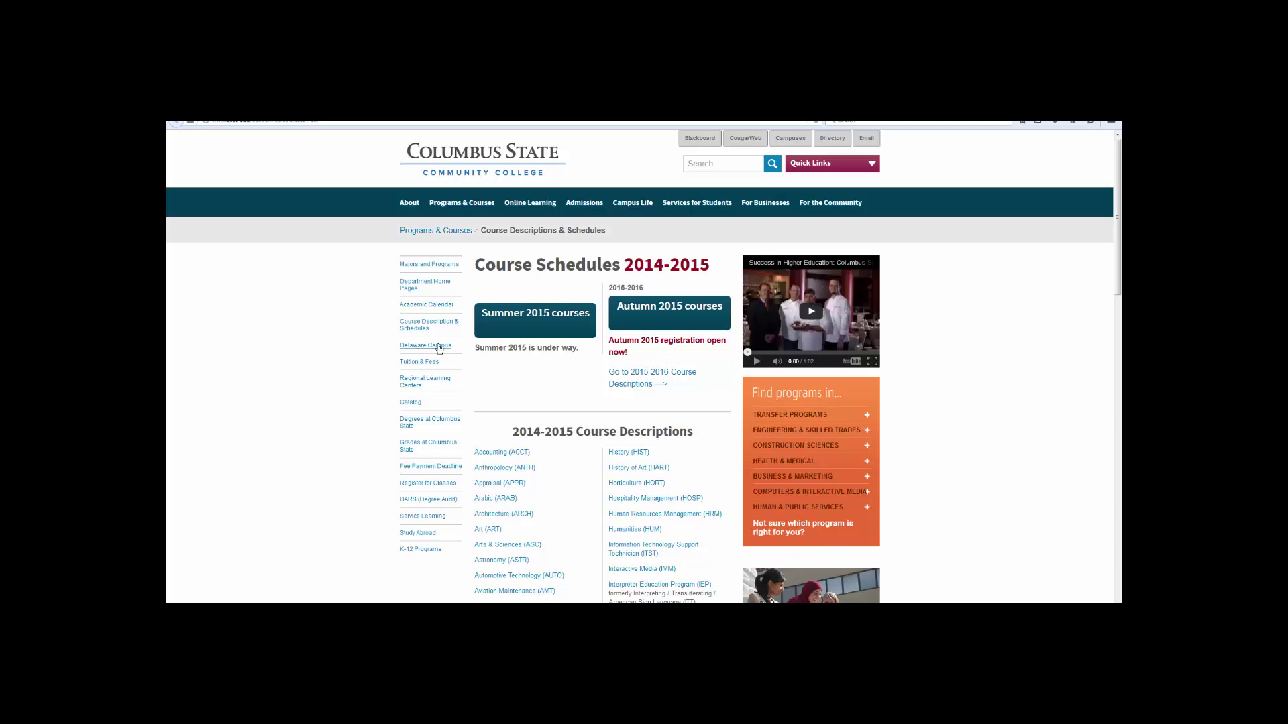
- Open Autumn 2015 schedules, hide all locations, then tick Columbus, Westerville, Reynoldsburg, Dublin and Gahanna
left_click(654, 327)
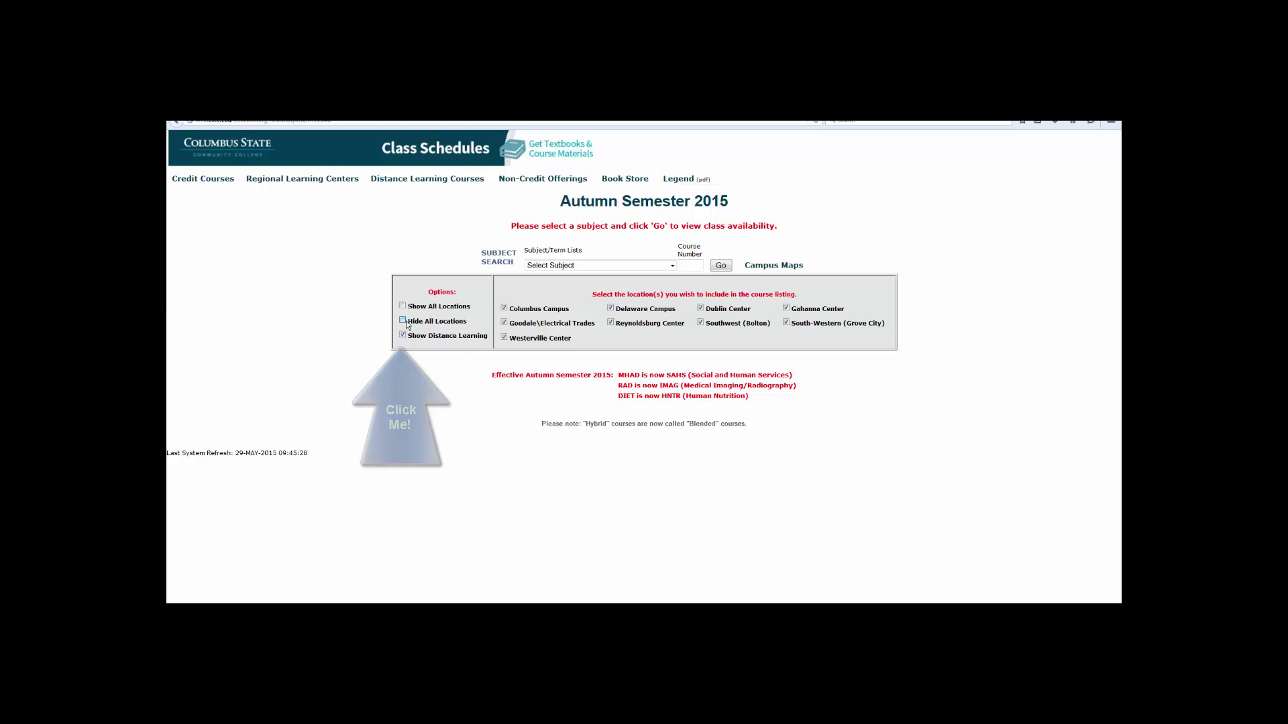
left_click(403, 321)
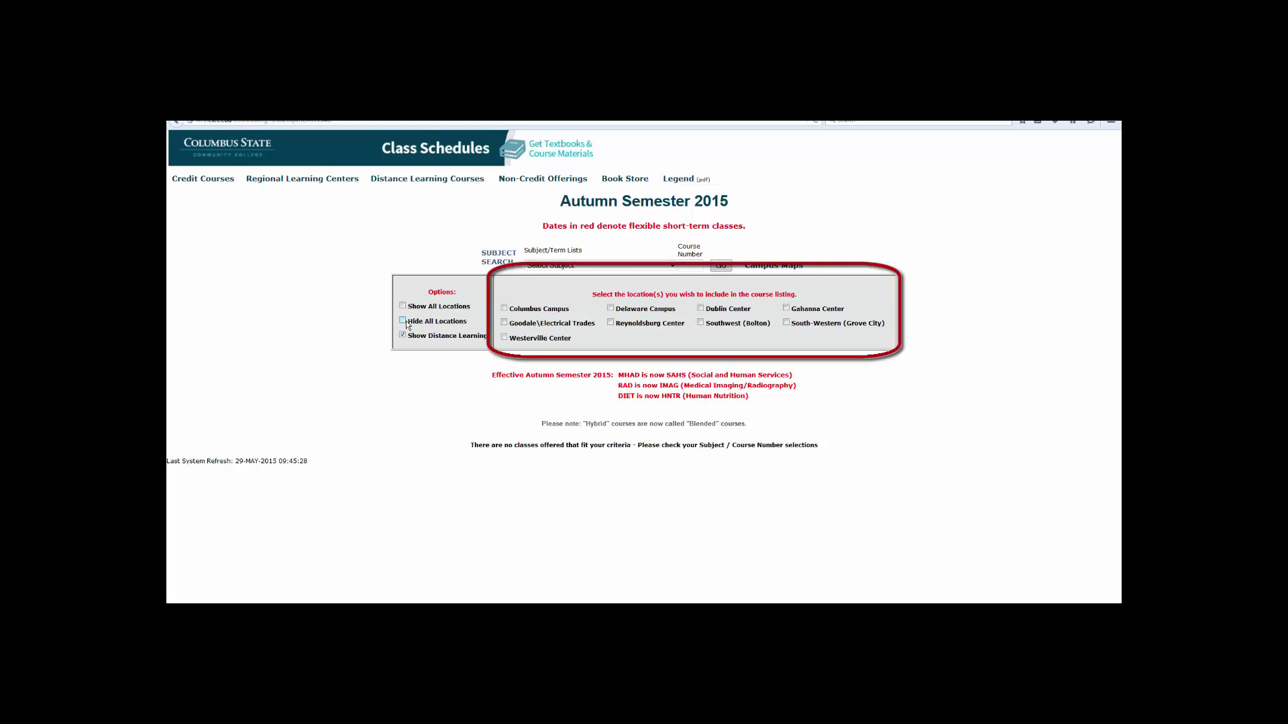
left_click(503, 308)
left_click(504, 337)
left_click(610, 323)
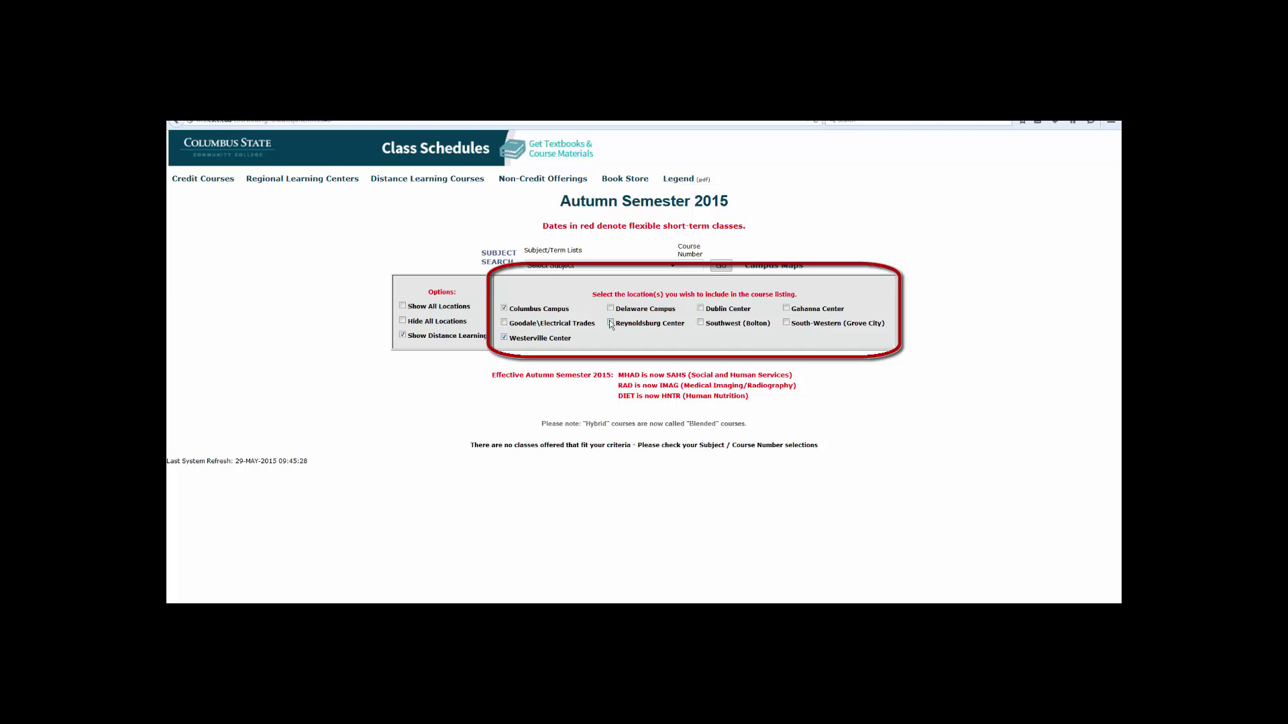
left_click(701, 309)
left_click(787, 308)
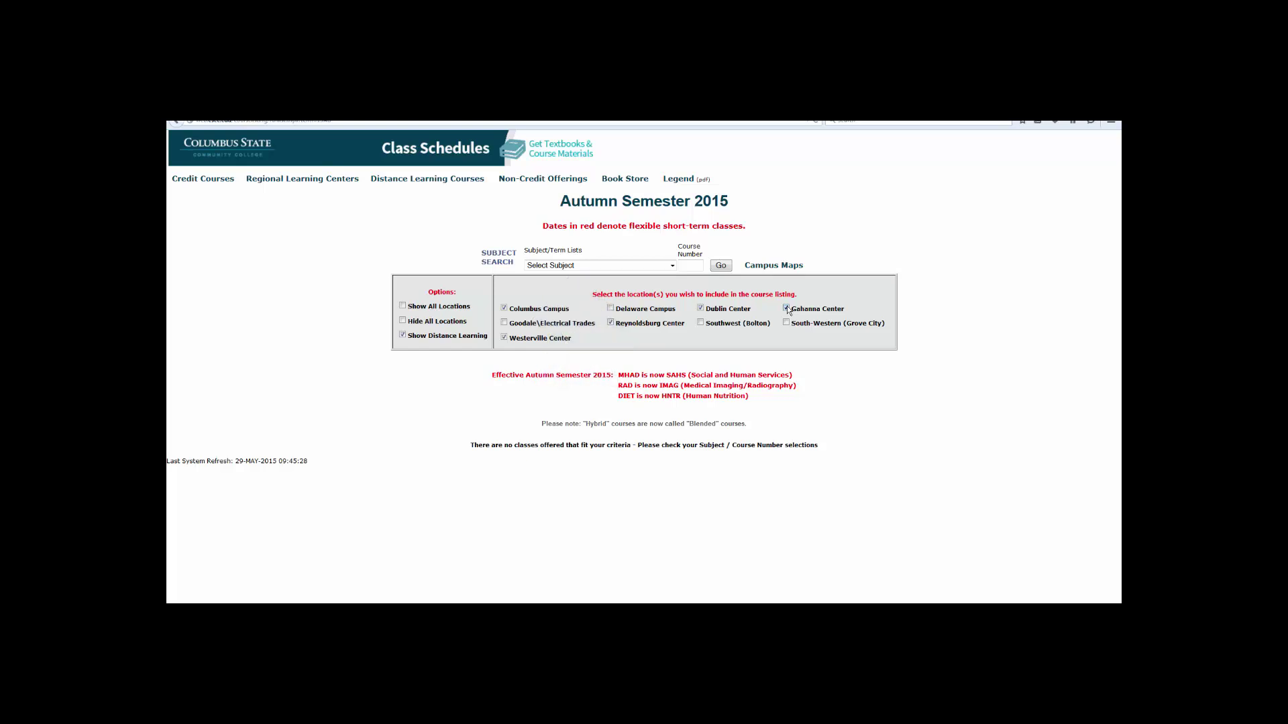
- Search with subject Columbus State (COLS) and course number 1100
left_click(653, 267)
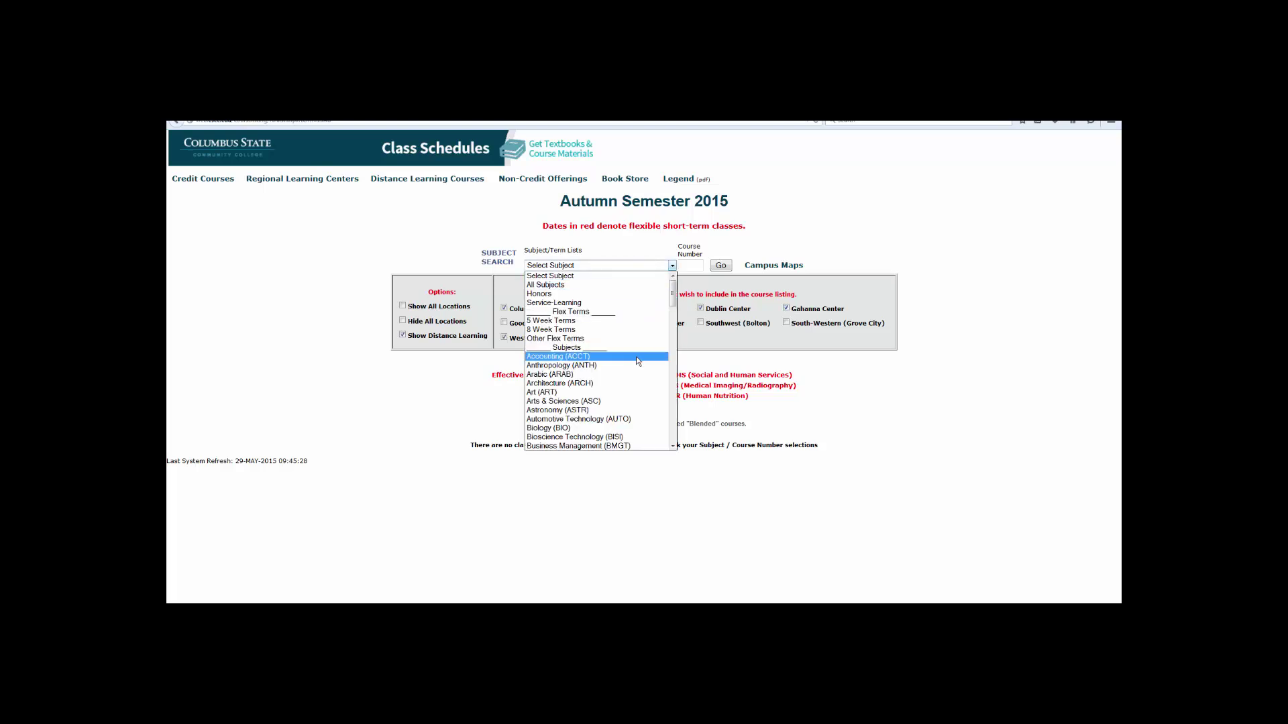
scroll(633, 364, "down", 2)
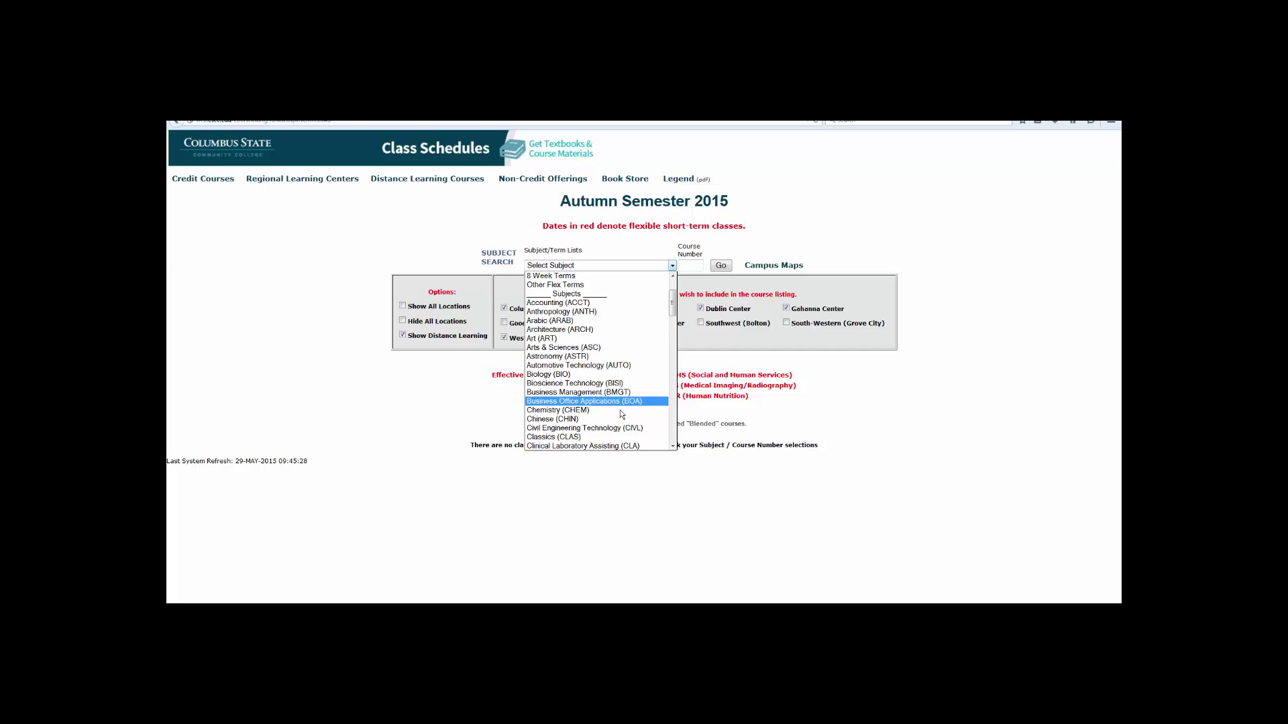
scroll(621, 428, "down", 1)
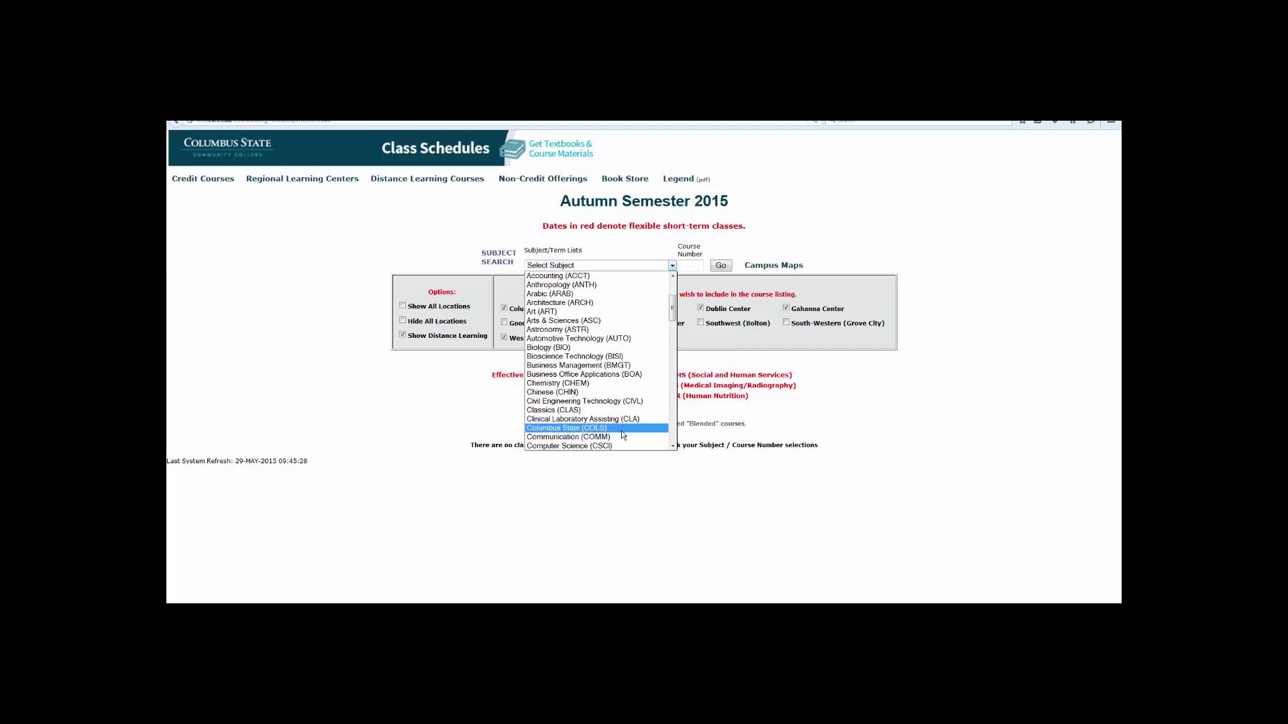
left_click(621, 429)
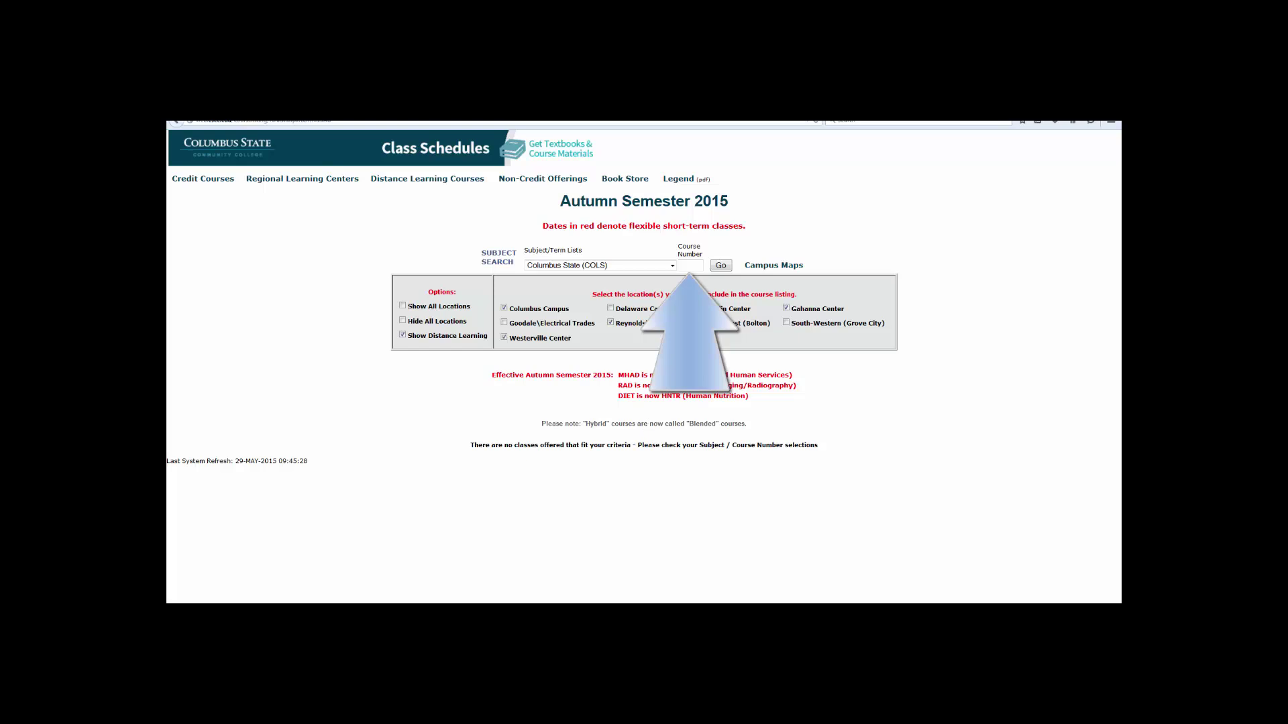
left_click(694, 267)
type("1")
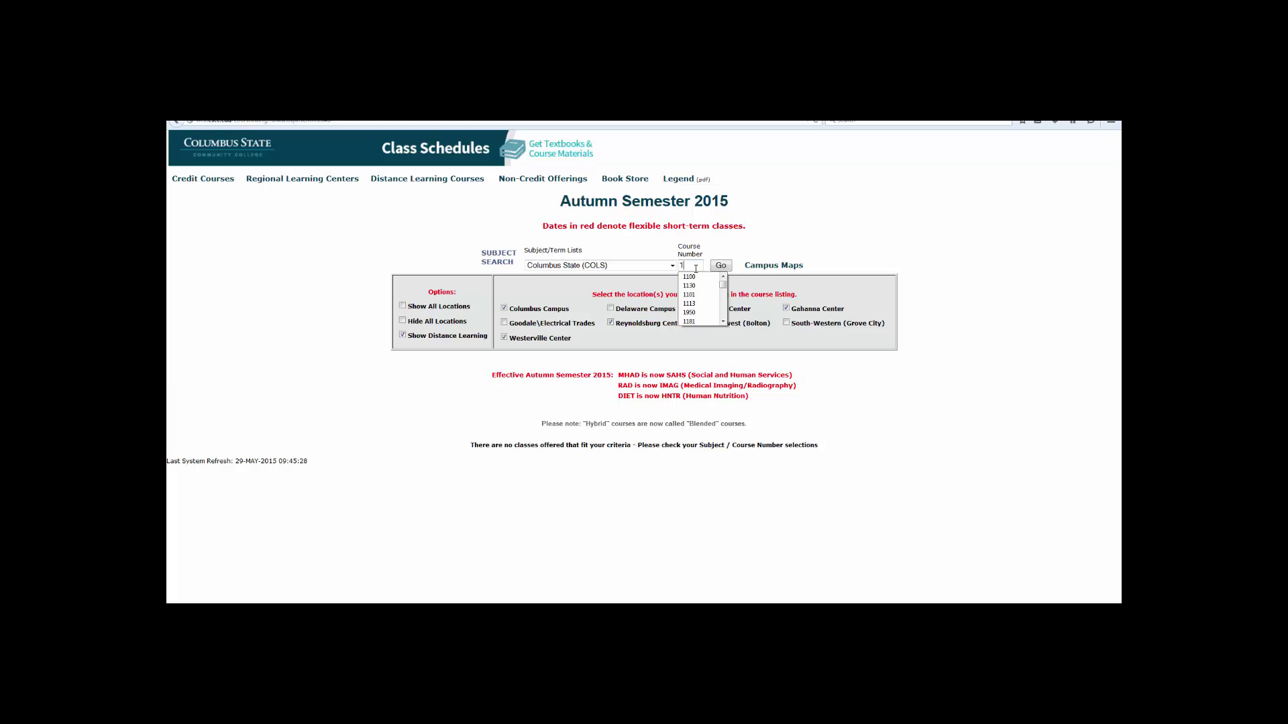
type("100")
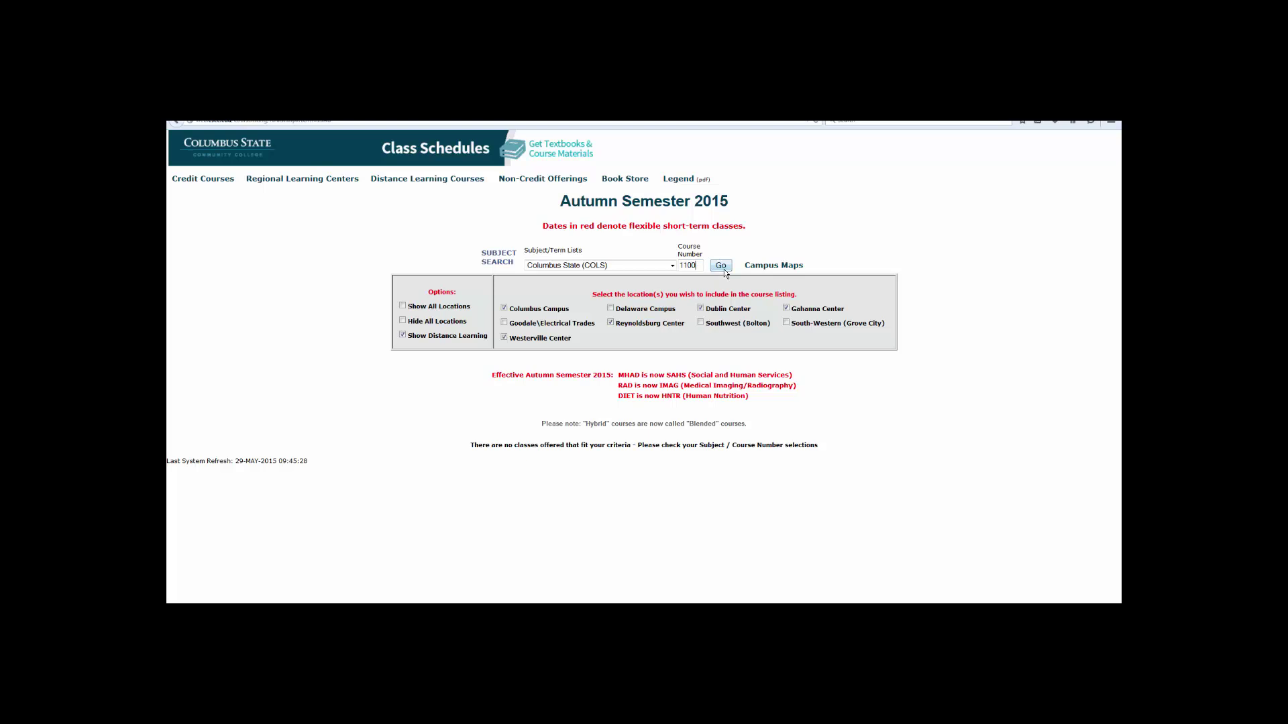
left_click(723, 269)
- Locate the Westerville 8:00-9:40 AM section COLS-1100-404 and copy its synonym 82180
scroll(885, 315, "down", 3)
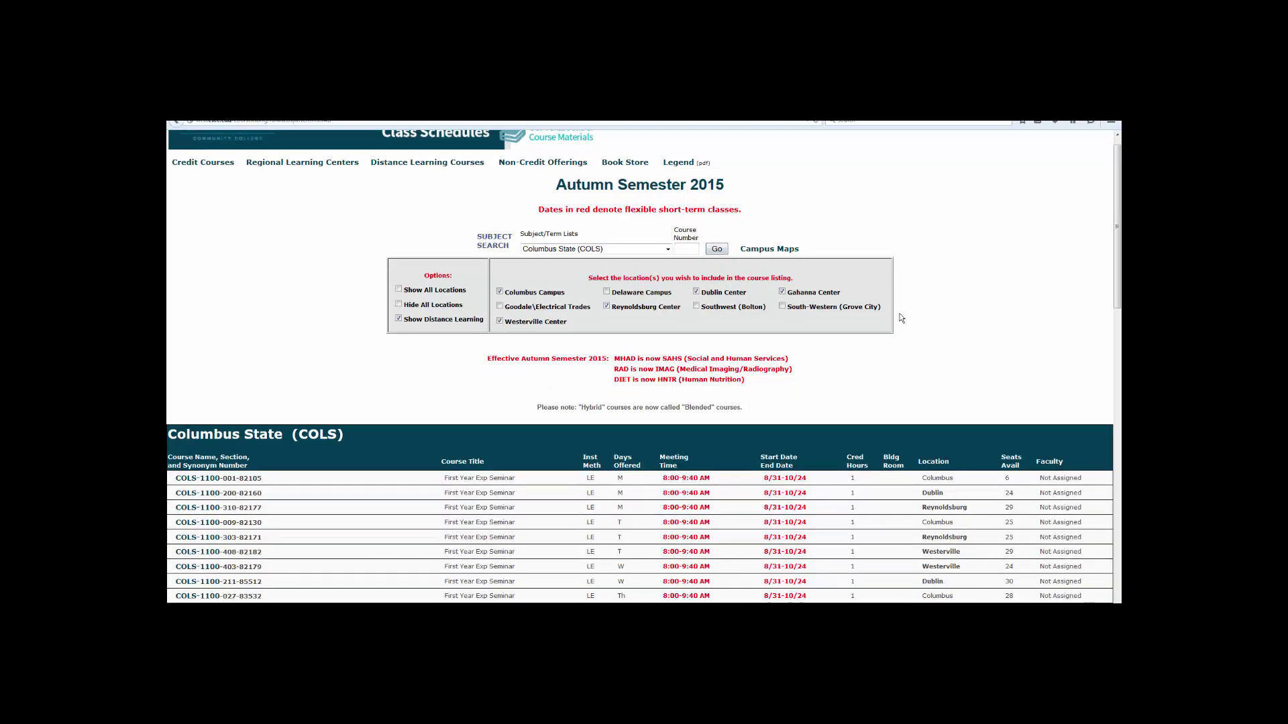
scroll(900, 322, "down", 5)
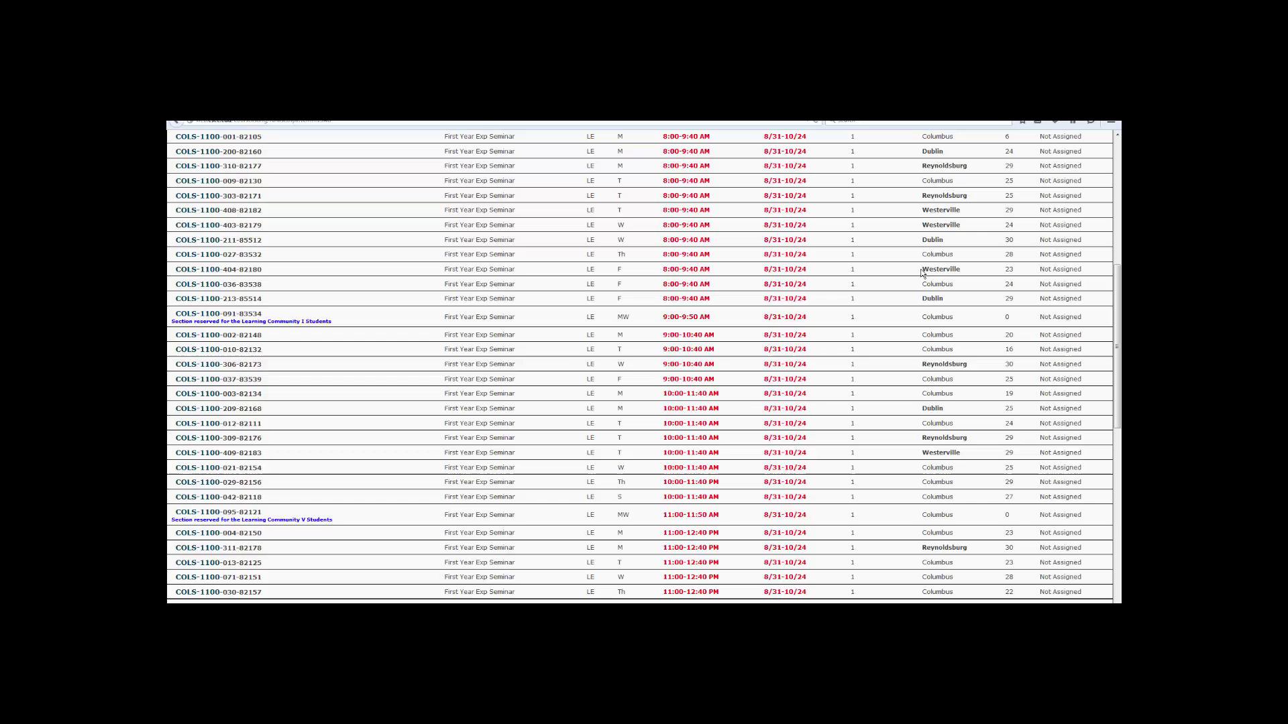
left_click_drag(922, 269, 1016, 273)
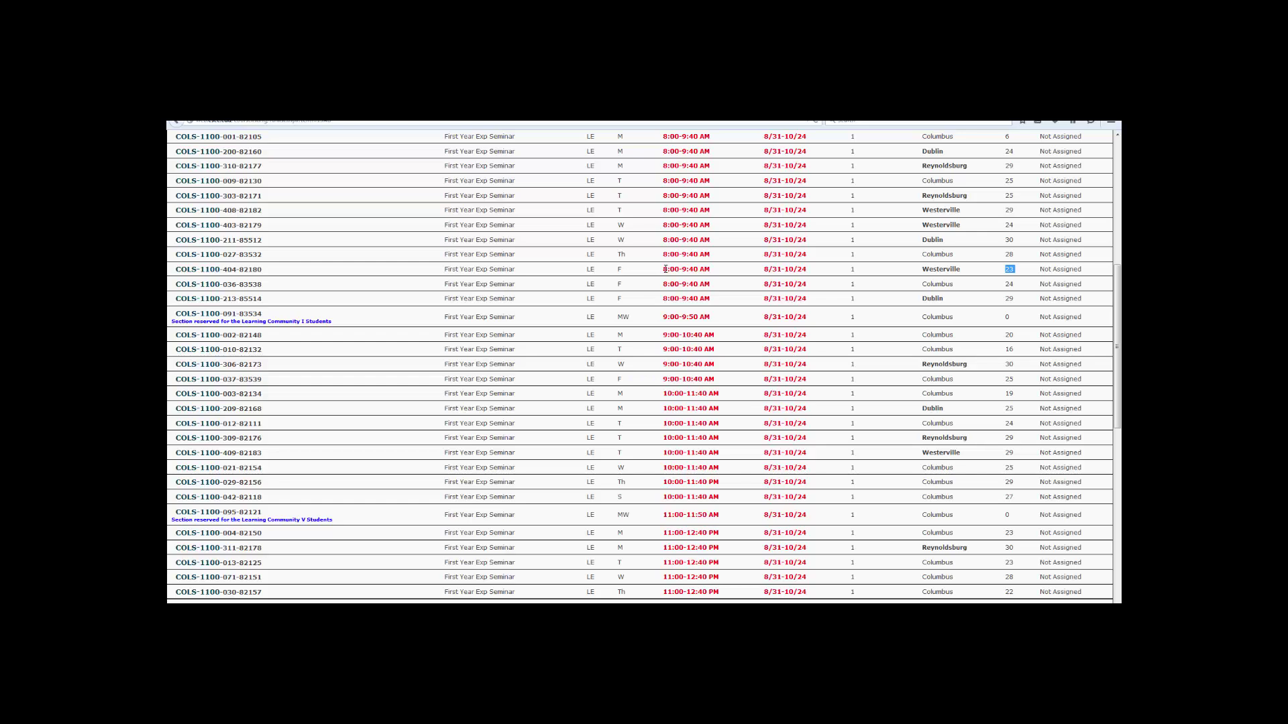
left_click_drag(664, 269, 714, 275)
left_click_drag(240, 269, 261, 269)
right_click(261, 269)
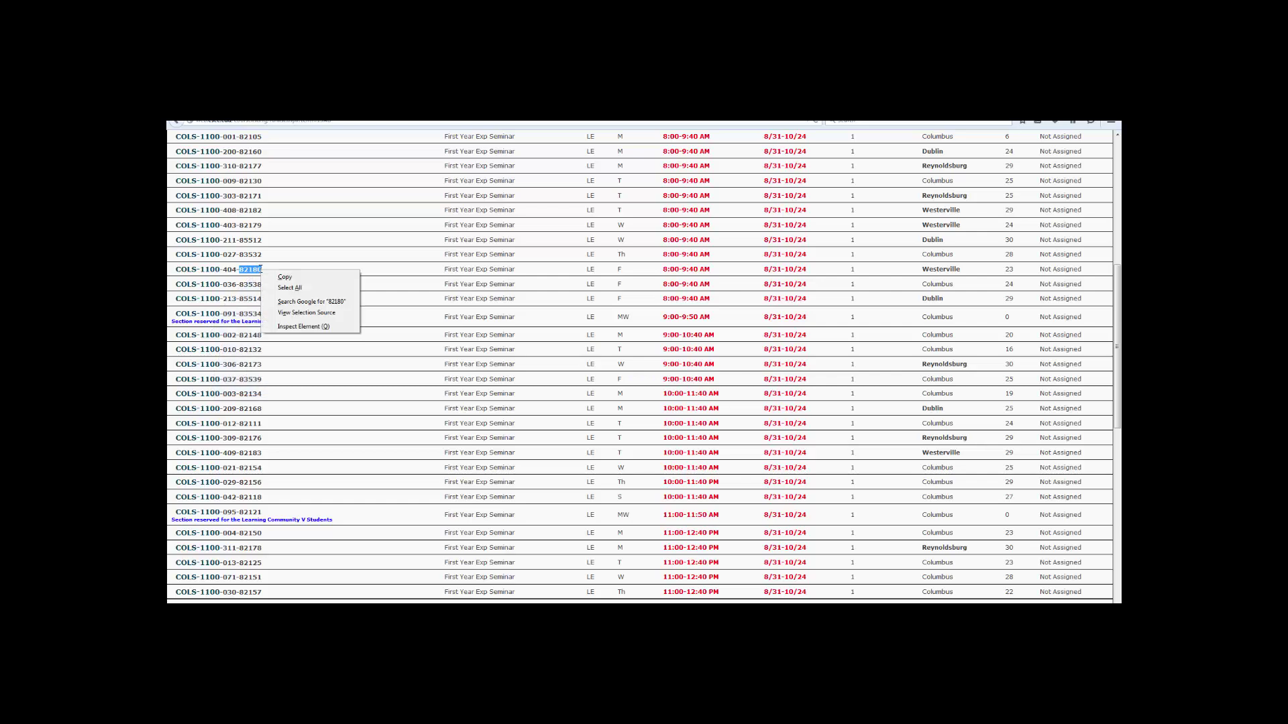
left_click(276, 279)
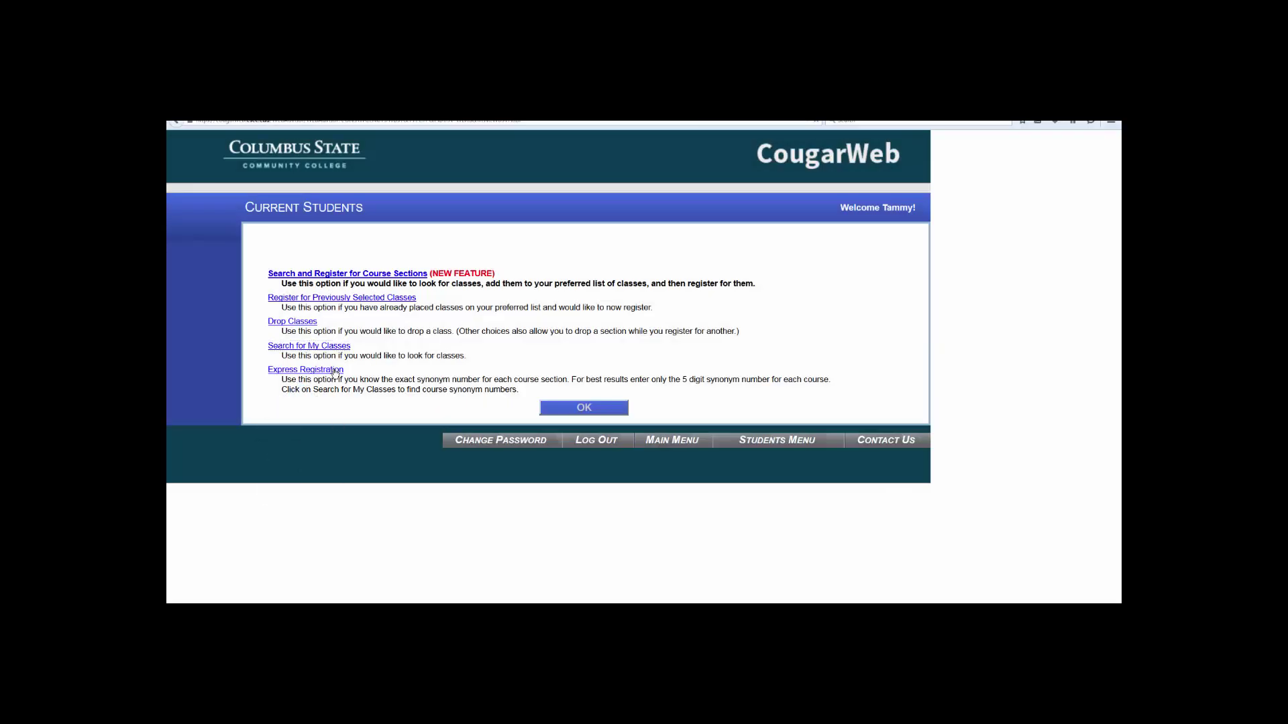
- Paste 82180 into the first Synonym box of Express Registration and submit it
left_click(335, 370)
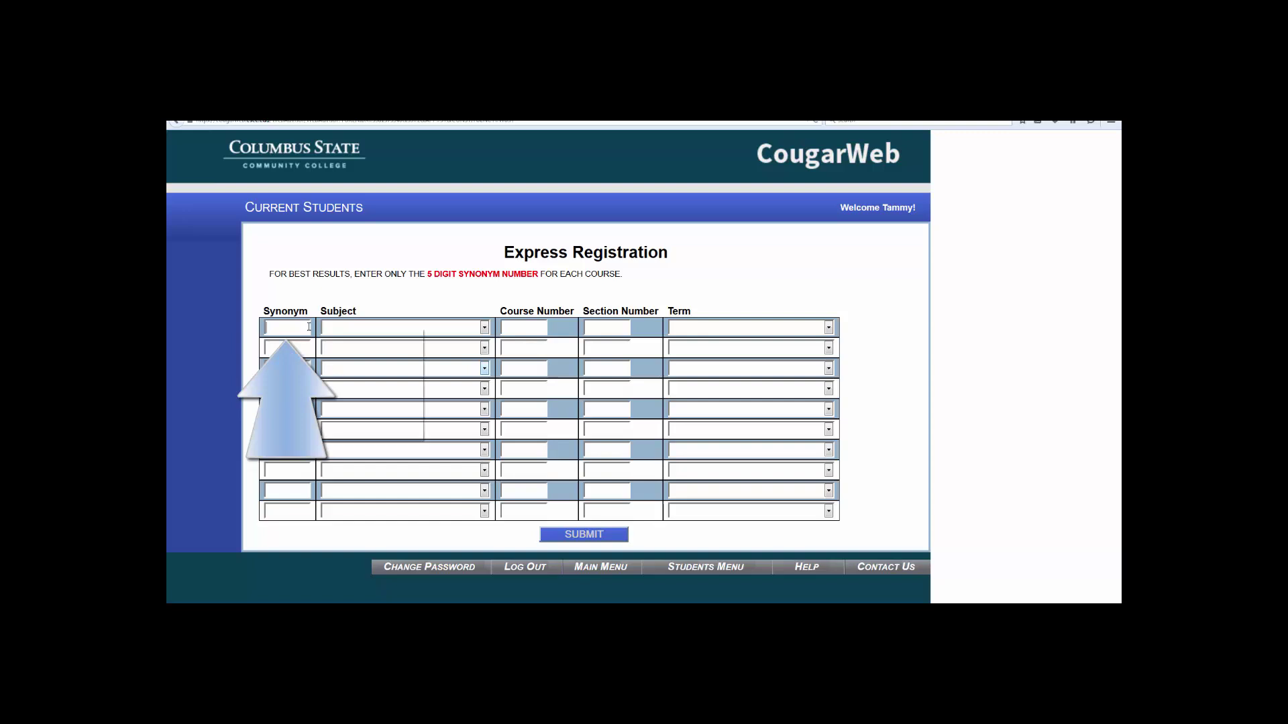
right_click(309, 328)
left_click(328, 372)
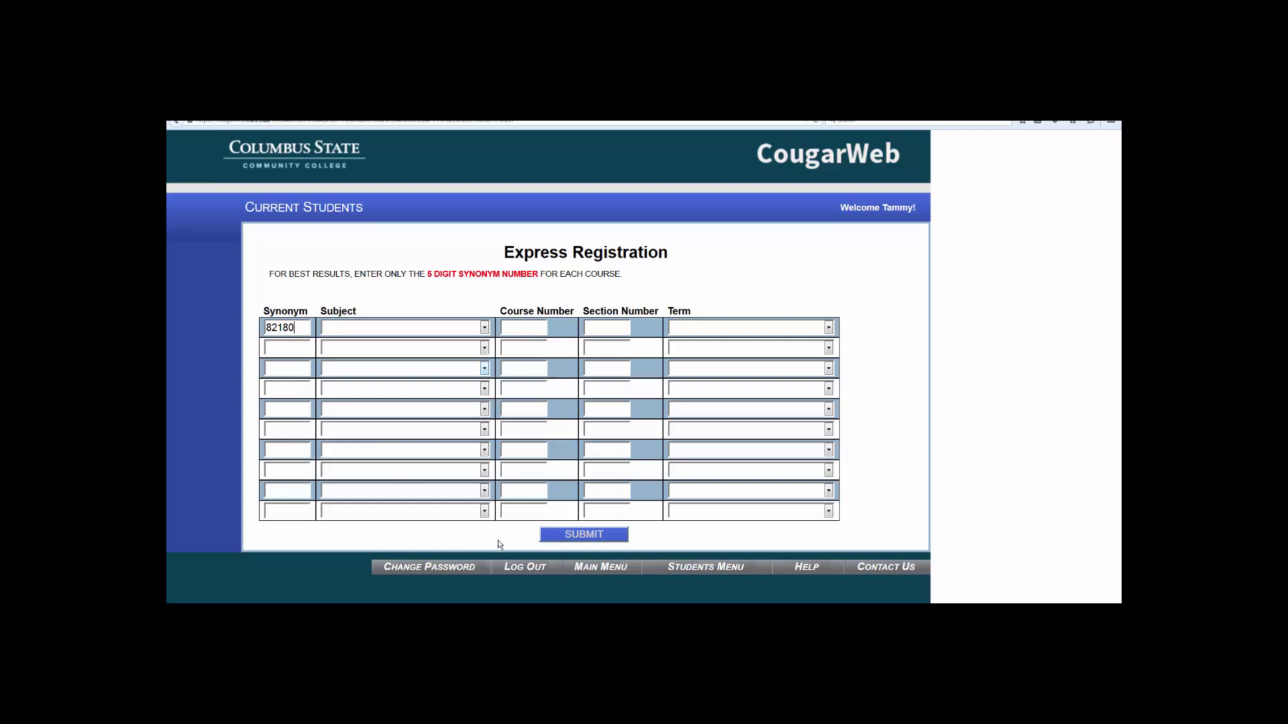
left_click(554, 540)
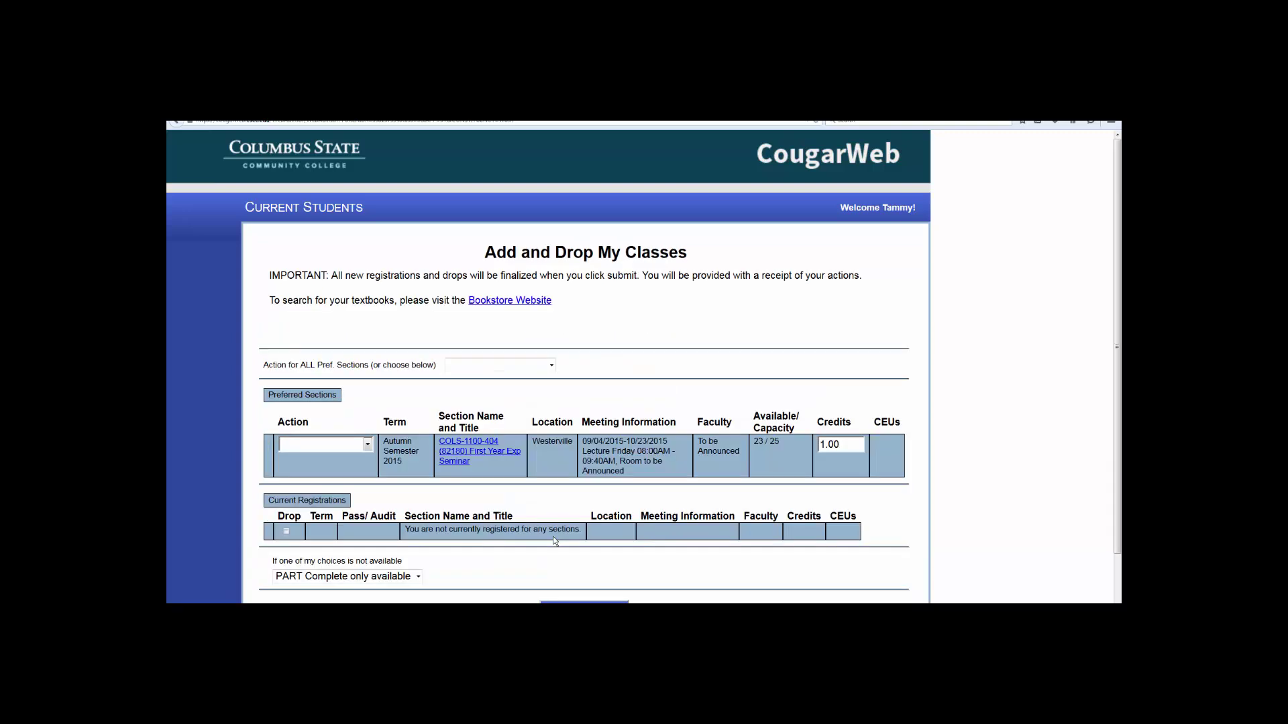
scroll(554, 540, "down", 2)
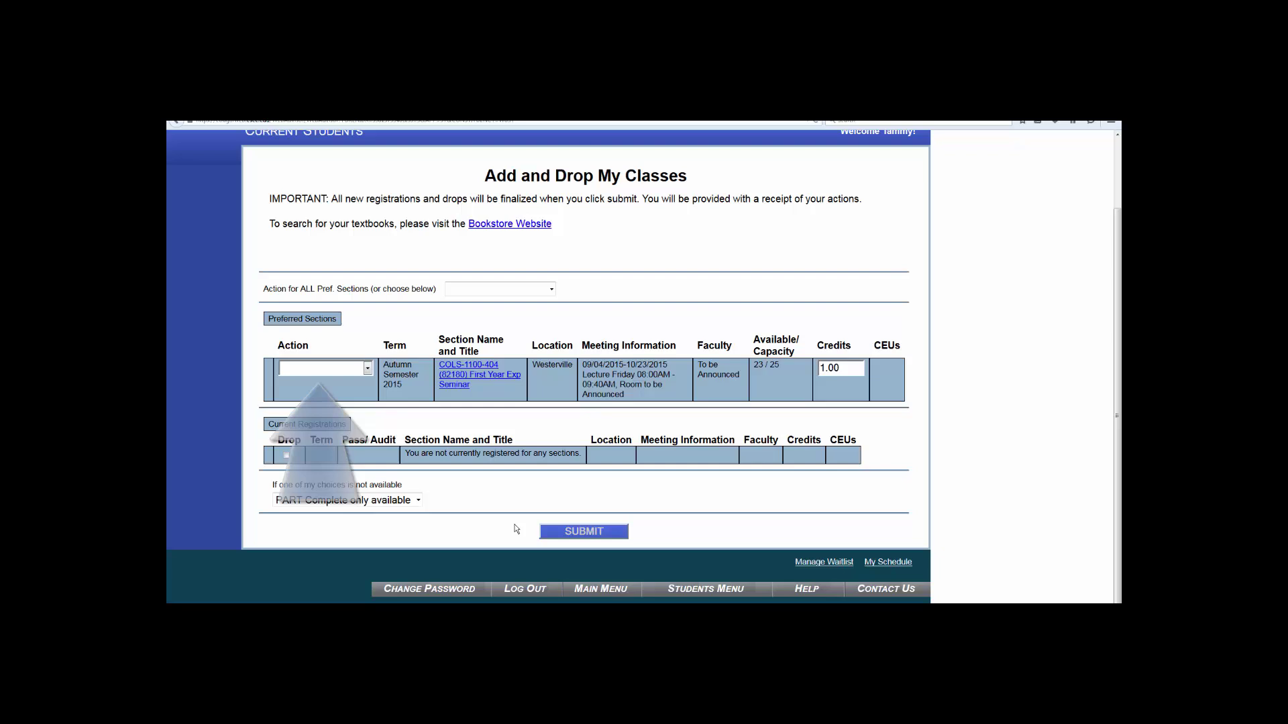
left_click(367, 368)
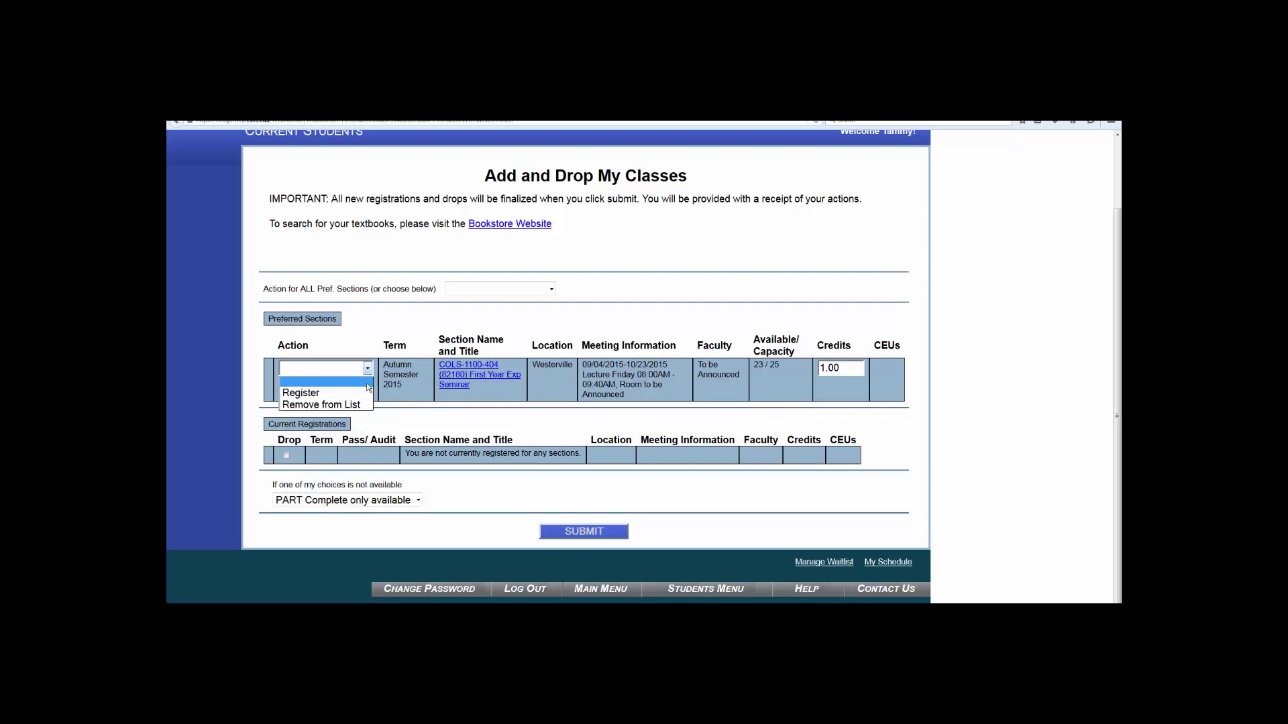
left_click(369, 393)
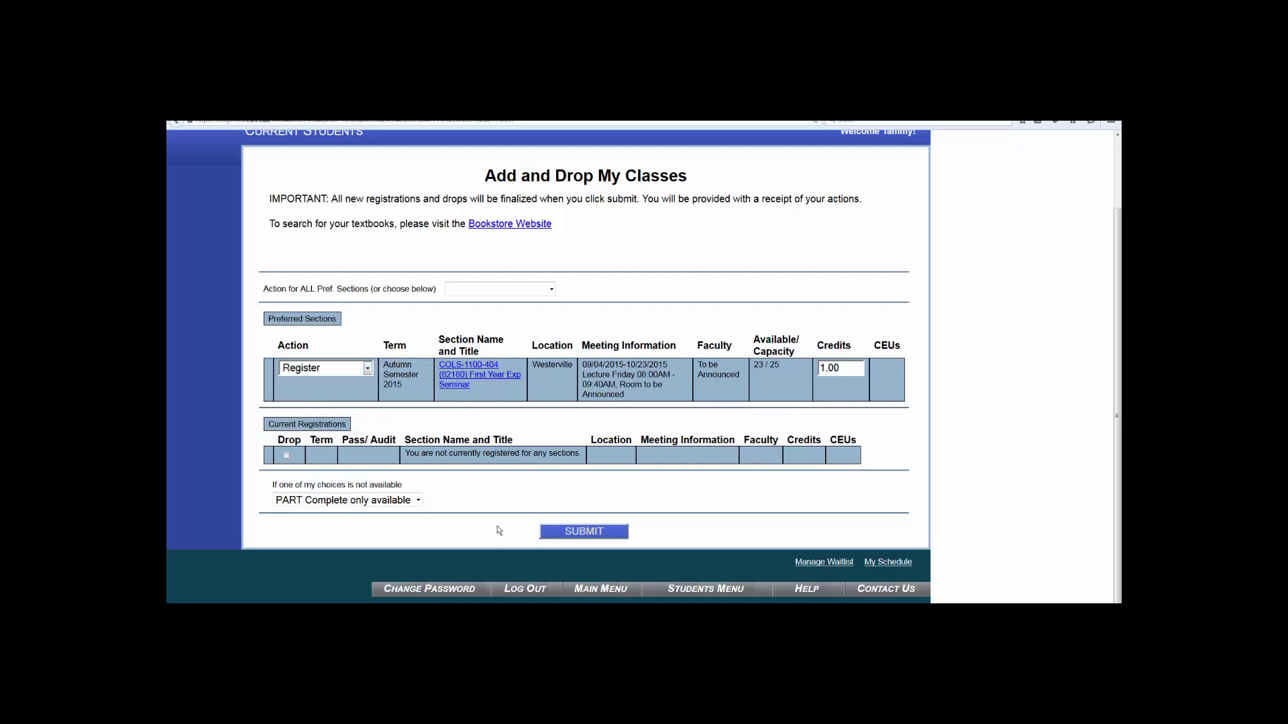
left_click(582, 531)
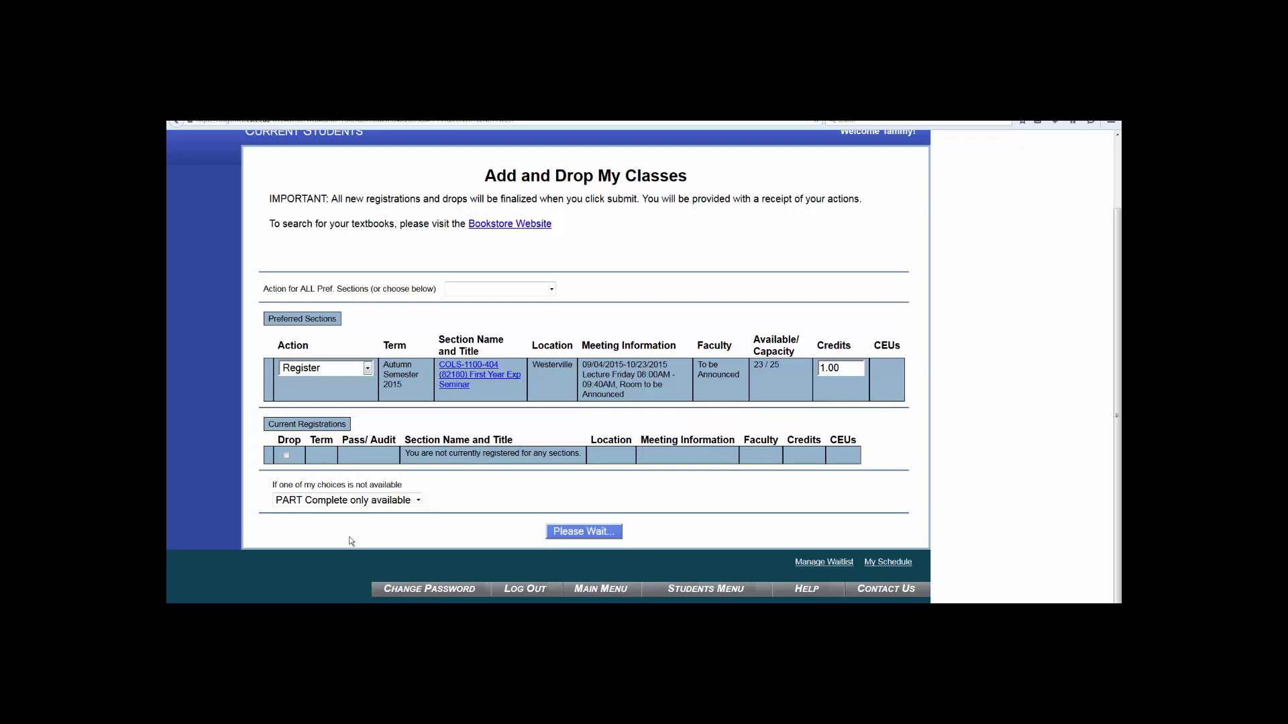